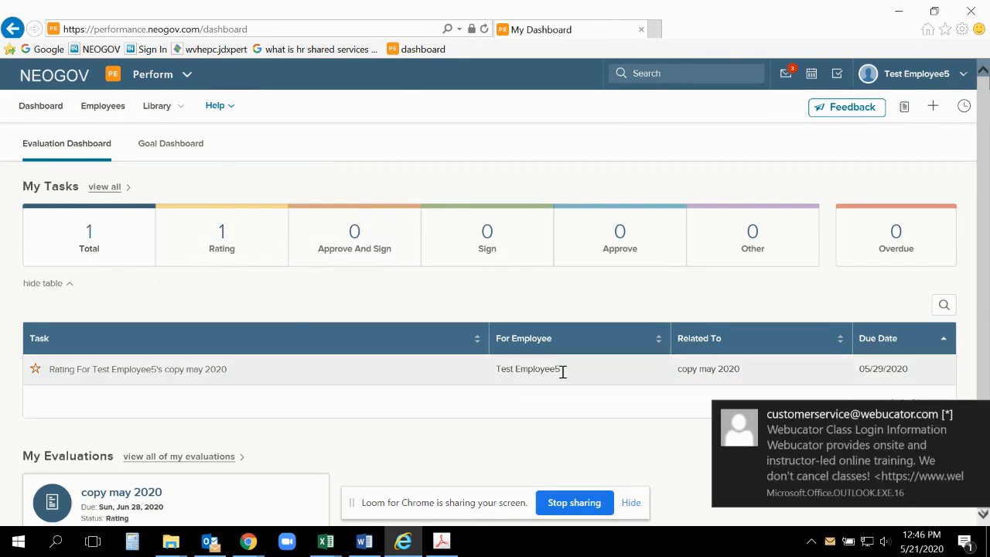
# Step: Check the overdue tasks in My Tasks, restore the total task list, and look over My Evaluations
pyautogui.click(976, 415)
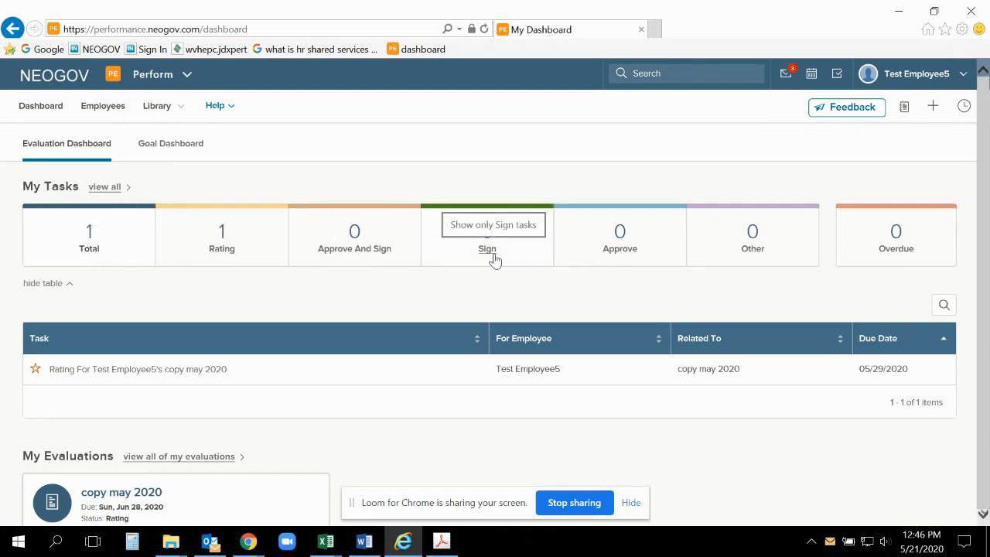
pyautogui.click(905, 254)
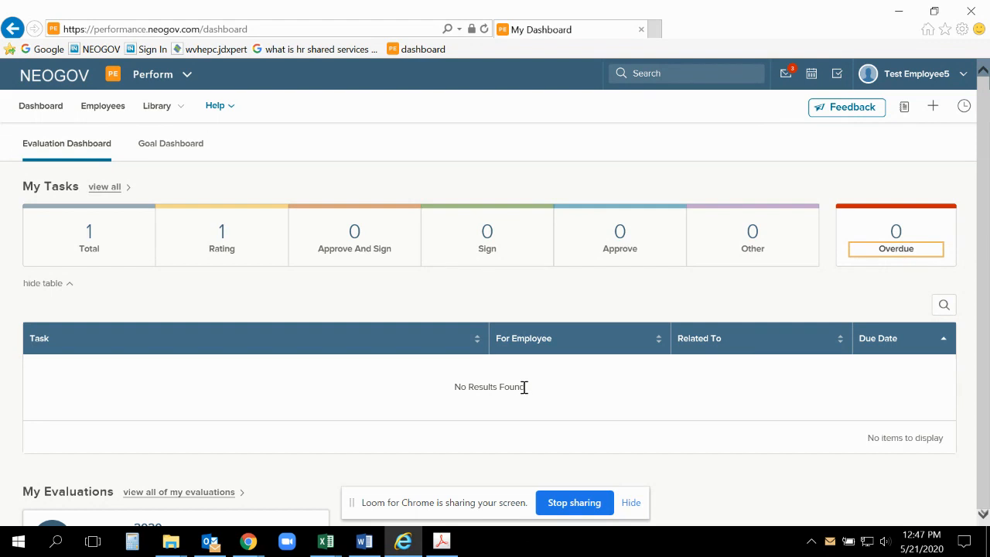
pyautogui.click(90, 251)
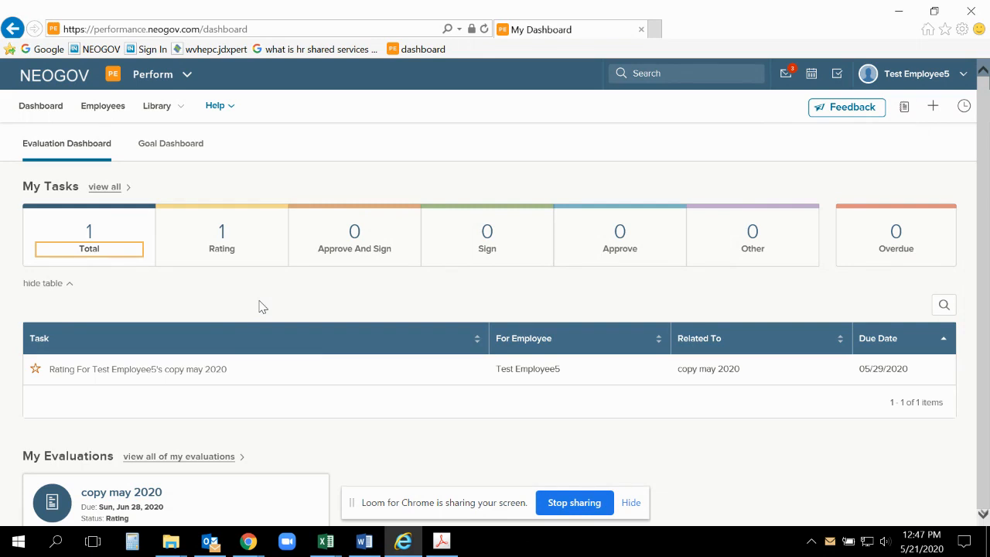
pyautogui.scroll(-1, 244, 375)
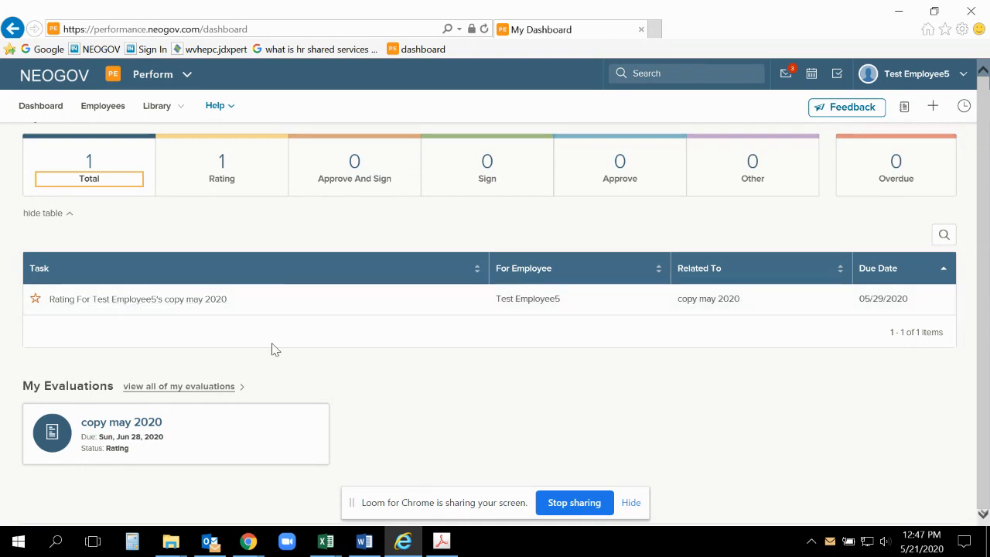
pyautogui.scroll(-1, 348, 381)
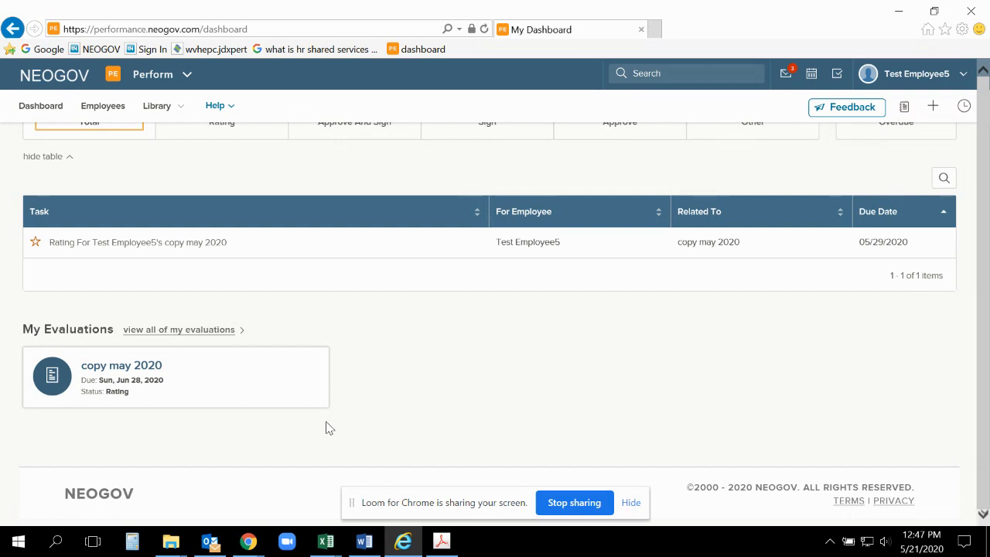
pyautogui.scroll(3, 326, 428)
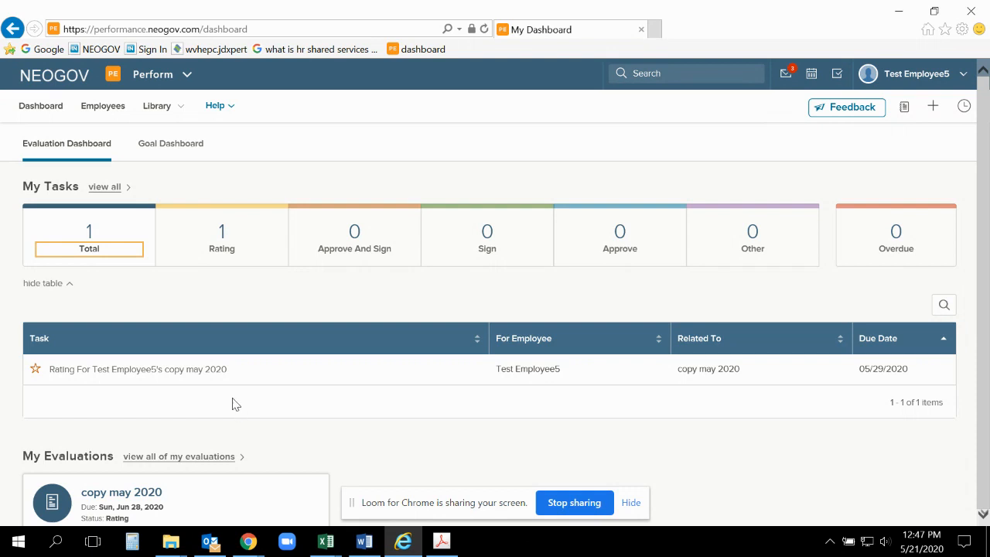
# Step: Open the rating task for the copy may 2020 evaluation and check which items must be filled out before submitting
pyautogui.click(198, 376)
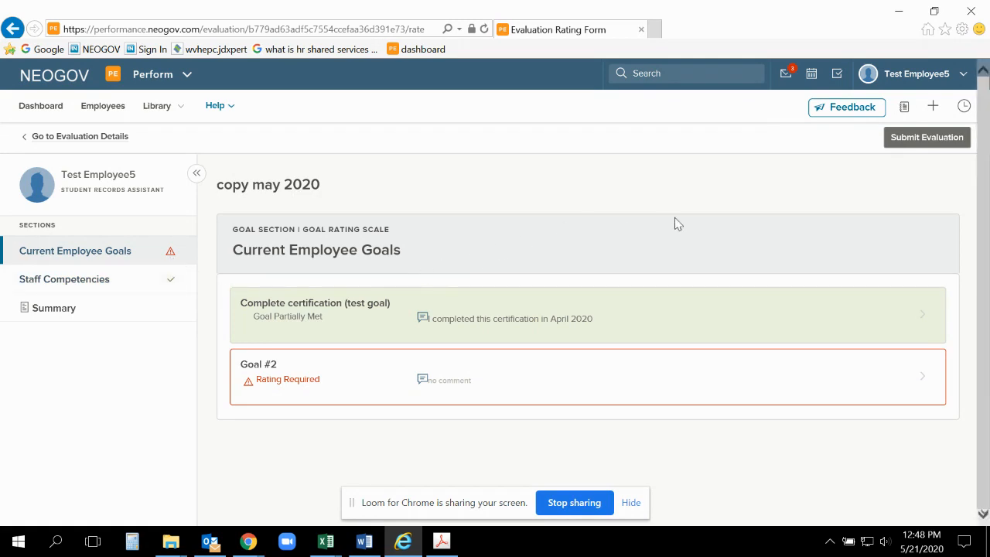
pyautogui.click(926, 143)
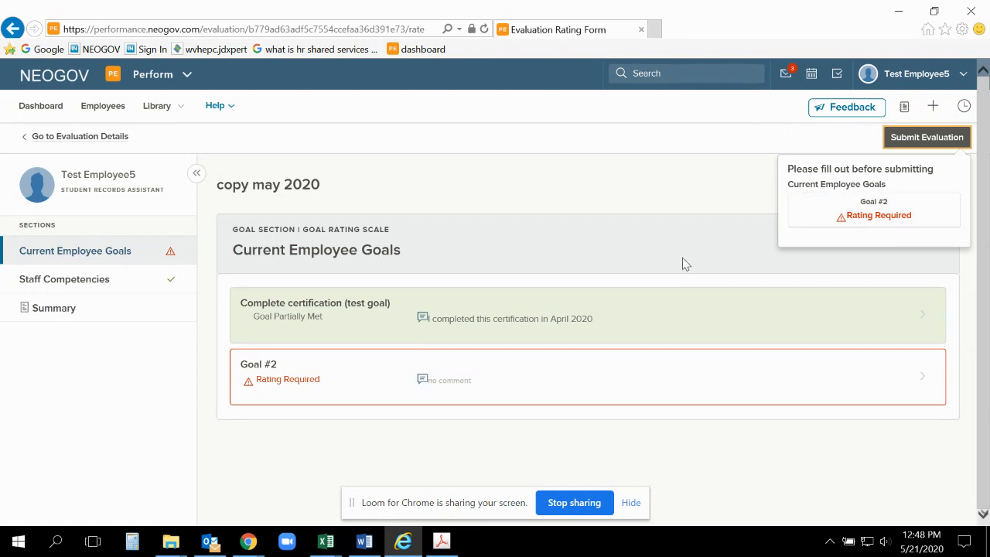
pyautogui.click(684, 211)
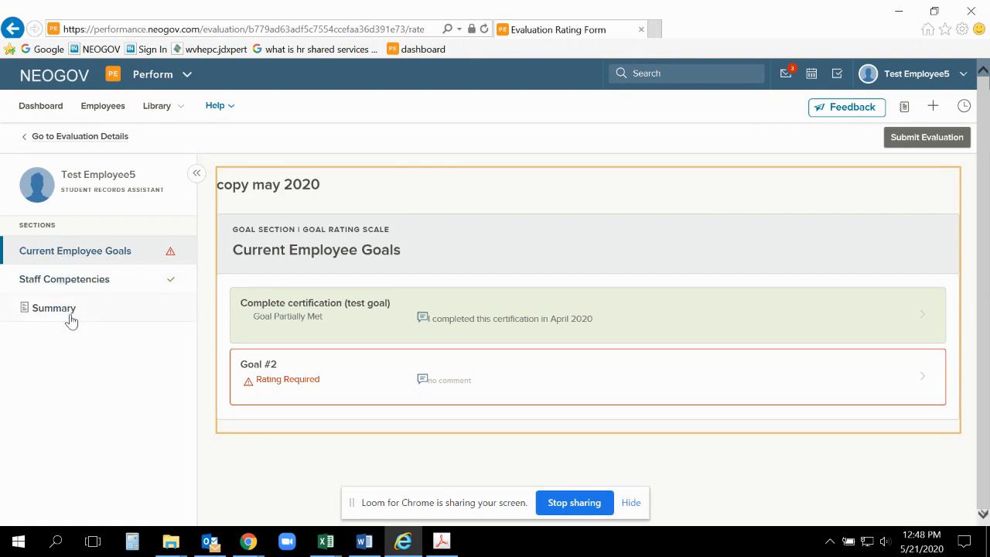
# Step: Under Current Employee Goals, rate Goal #2 as Goal Met with the comment "here are my comments about this" and finish rating
pyautogui.click(84, 256)
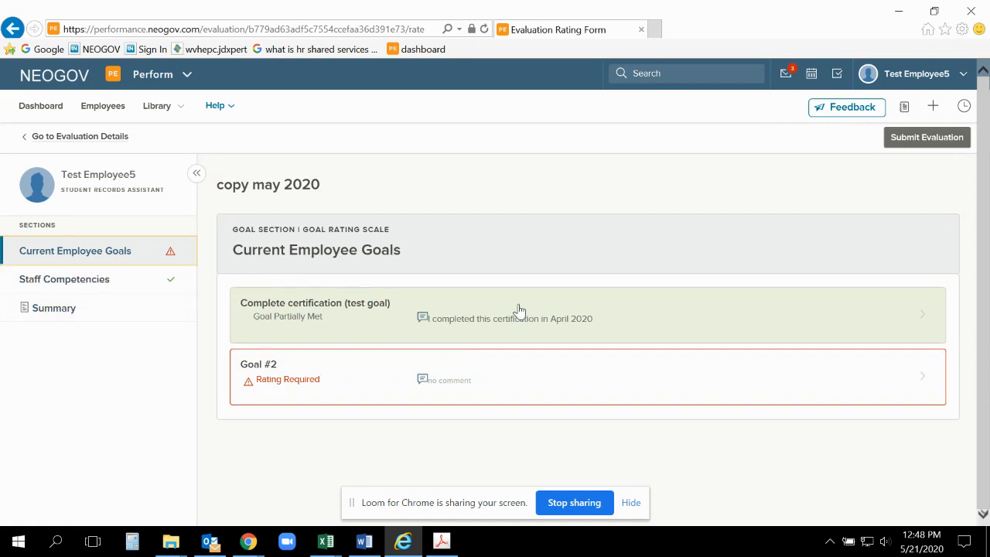
pyautogui.click(321, 317)
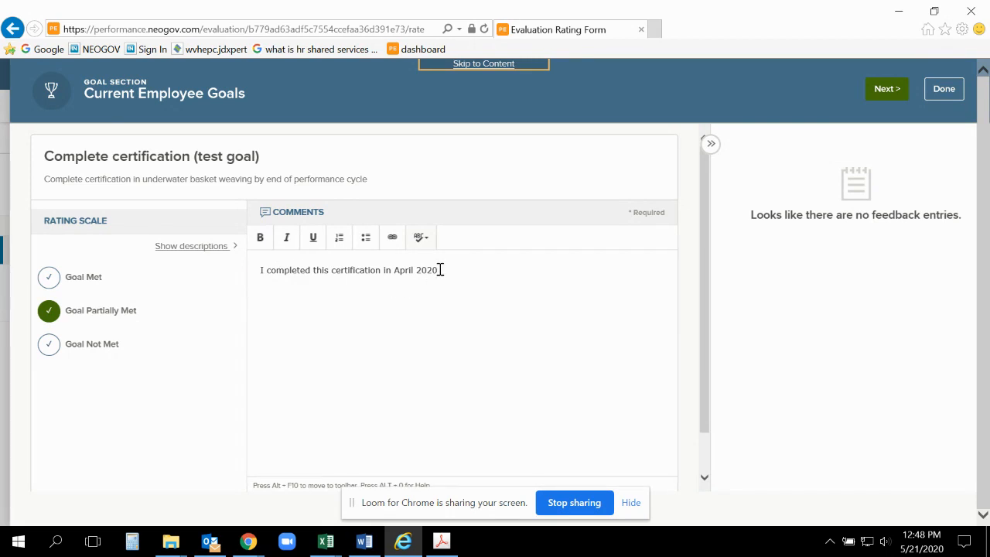
pyautogui.click(886, 89)
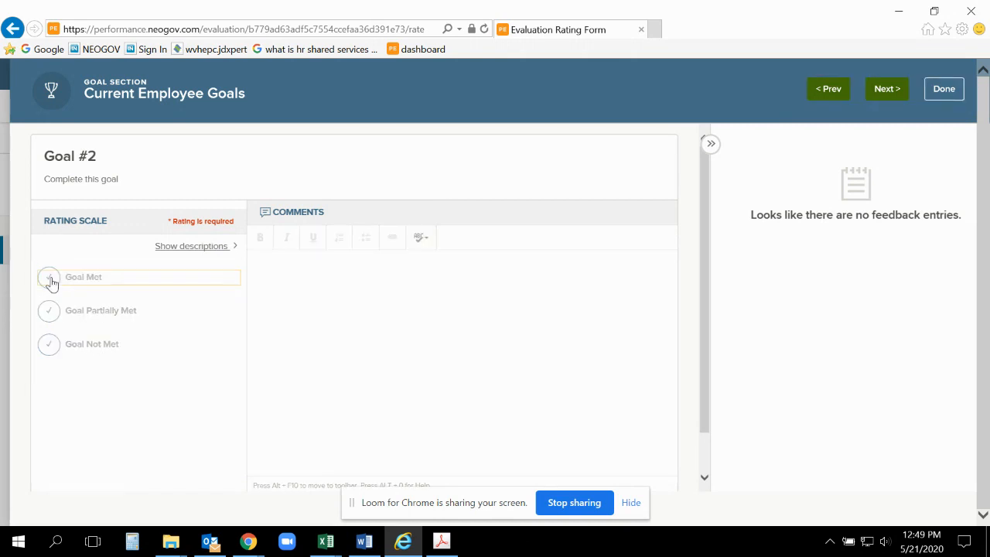
pyautogui.click(50, 280)
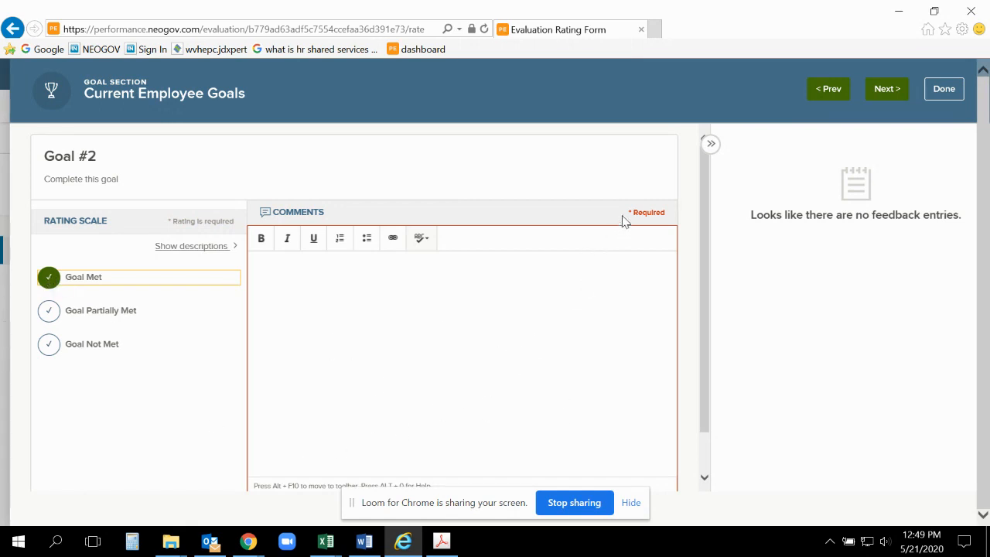
pyautogui.click(524, 310)
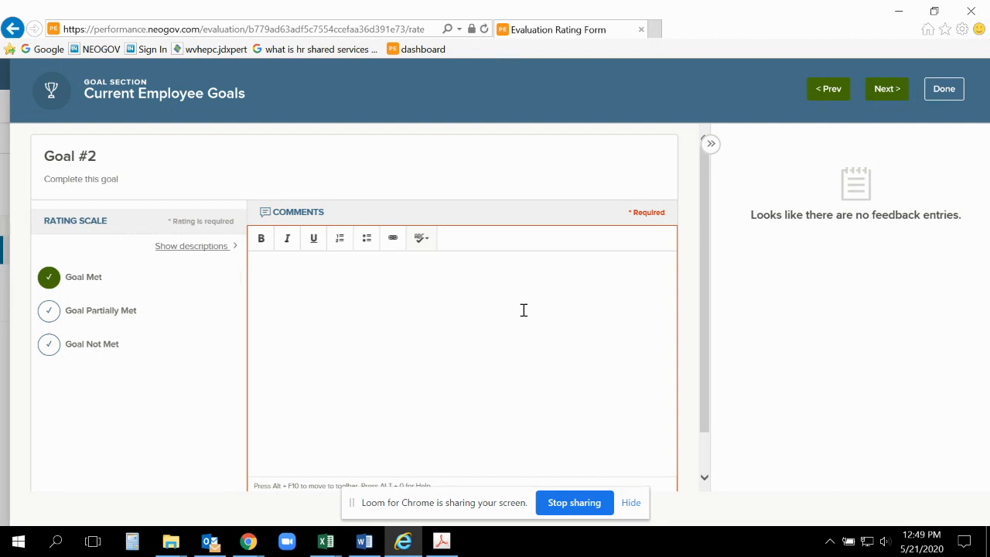
pyautogui.write('here a')
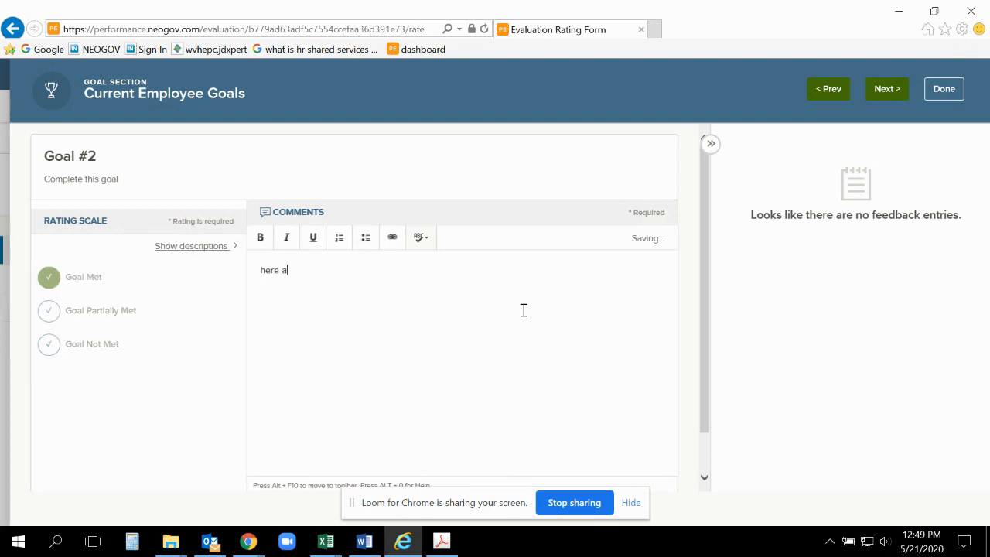
pyautogui.write('re my comments about this')
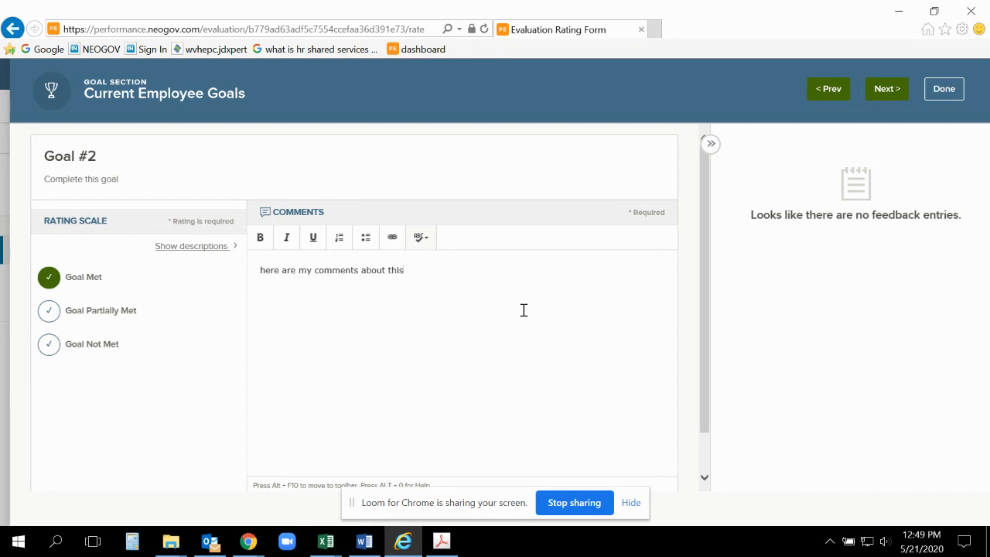
pyautogui.click(886, 91)
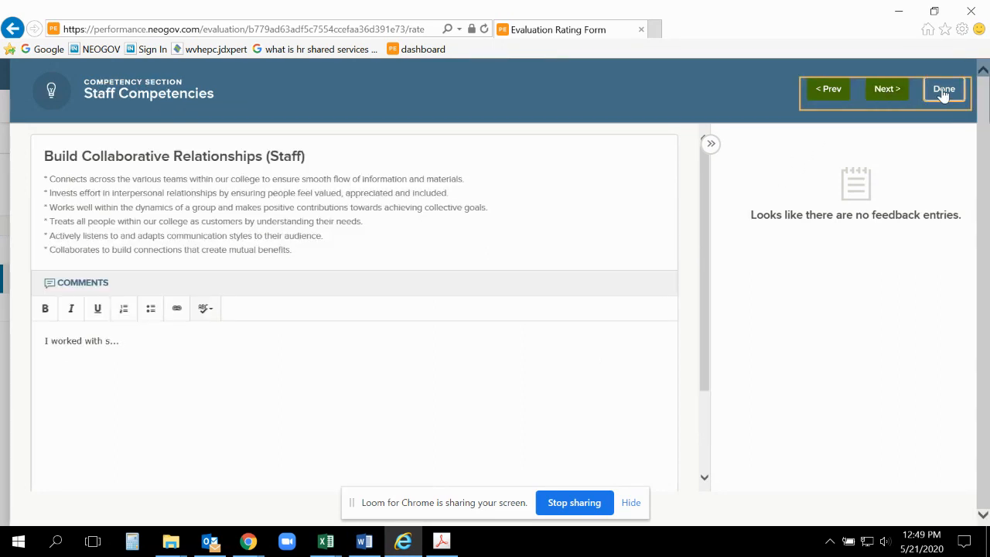
pyautogui.click(943, 91)
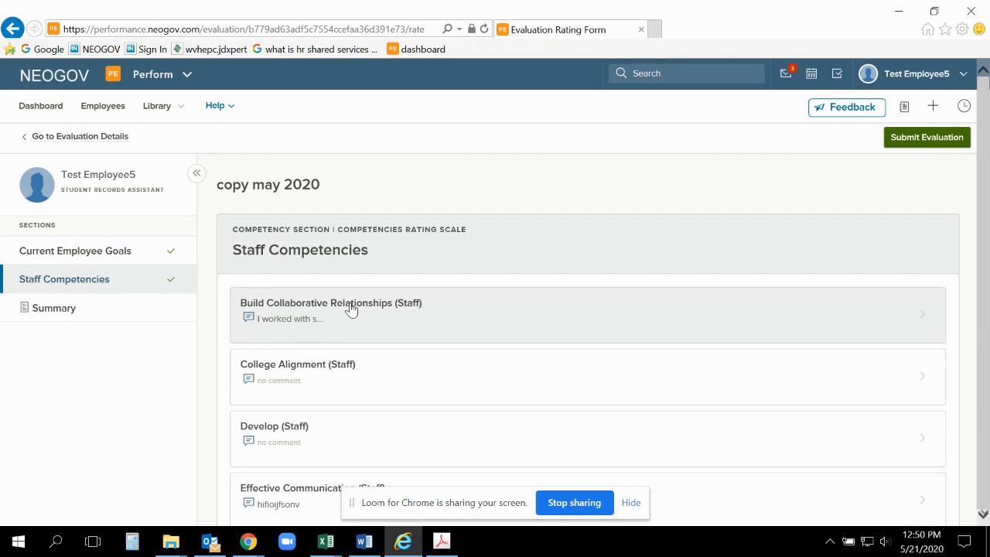
# Step: Review the rating and comment of the Complete certification (test goal) under Current Employee Goals, and close it
pyautogui.click(111, 255)
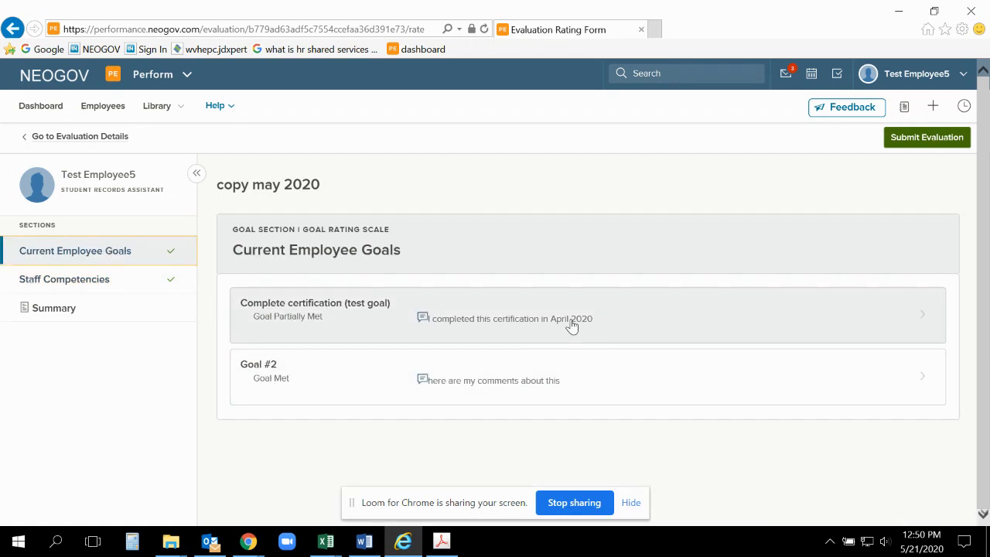
pyautogui.click(571, 325)
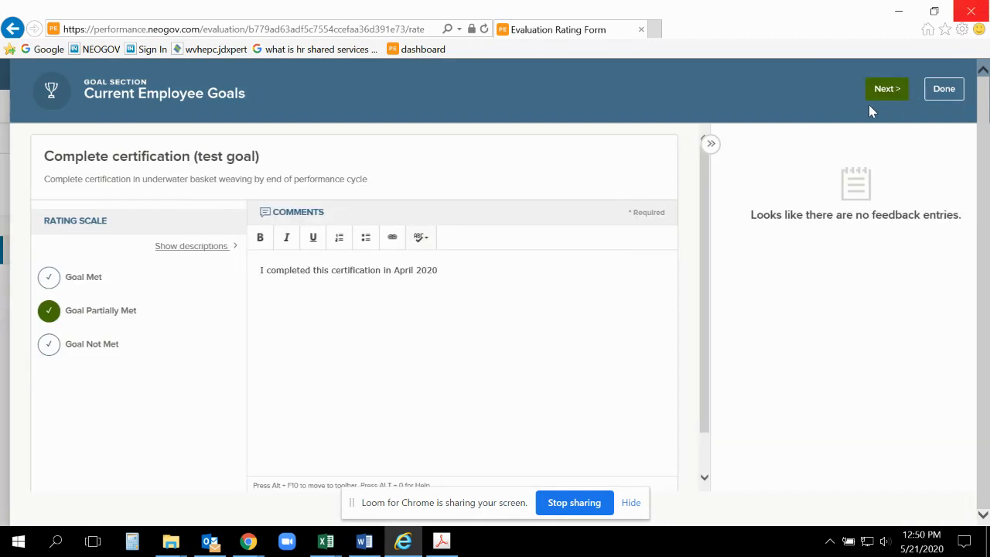
pyautogui.click(933, 96)
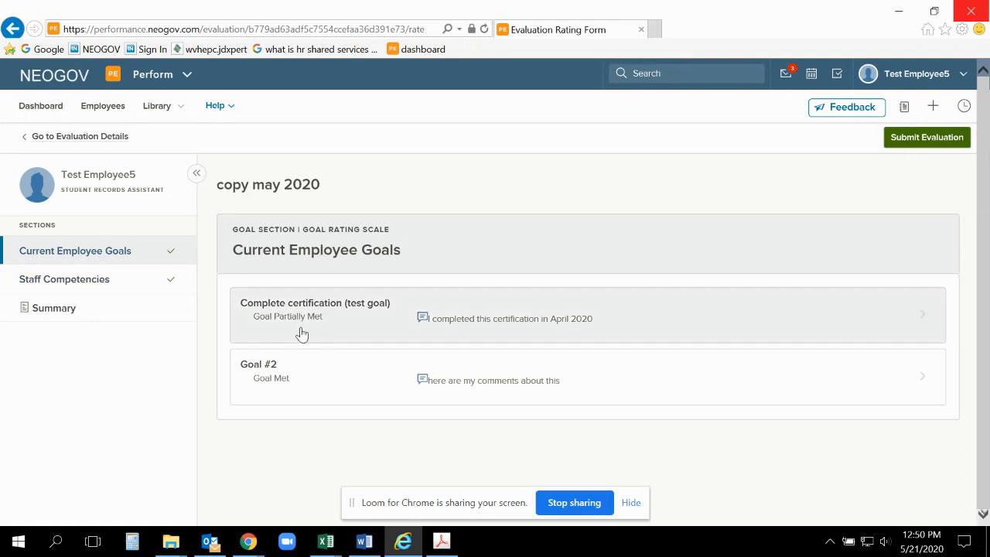
# Step: View the Build Collaborative Relationships (Staff) and College Alignment (Staff) competencies and return to the section overview
pyautogui.click(109, 285)
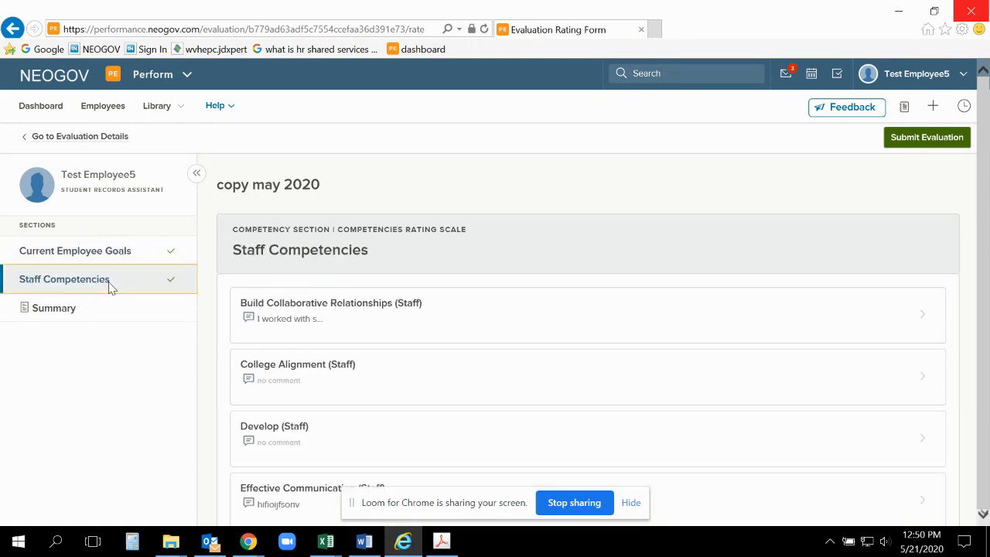
pyautogui.click(450, 320)
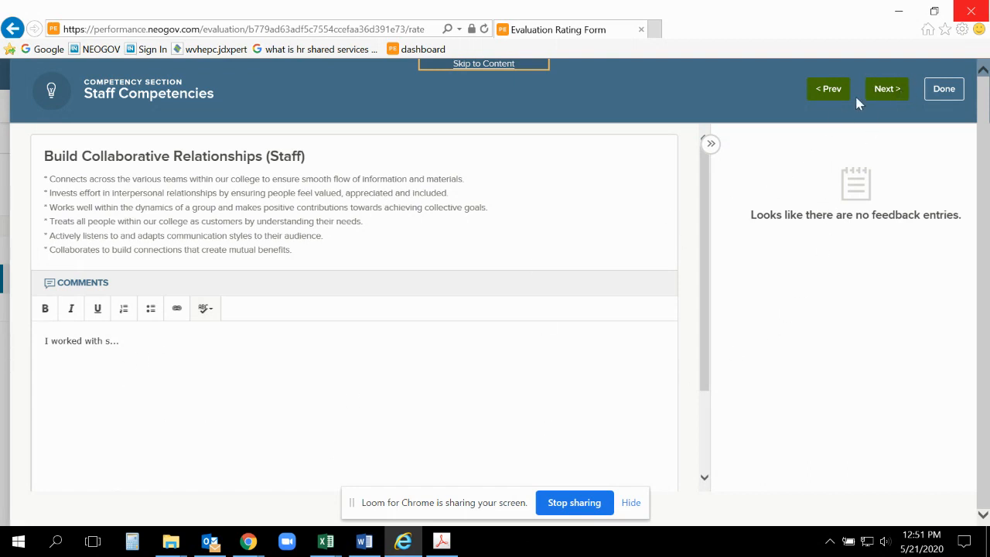
pyautogui.click(882, 91)
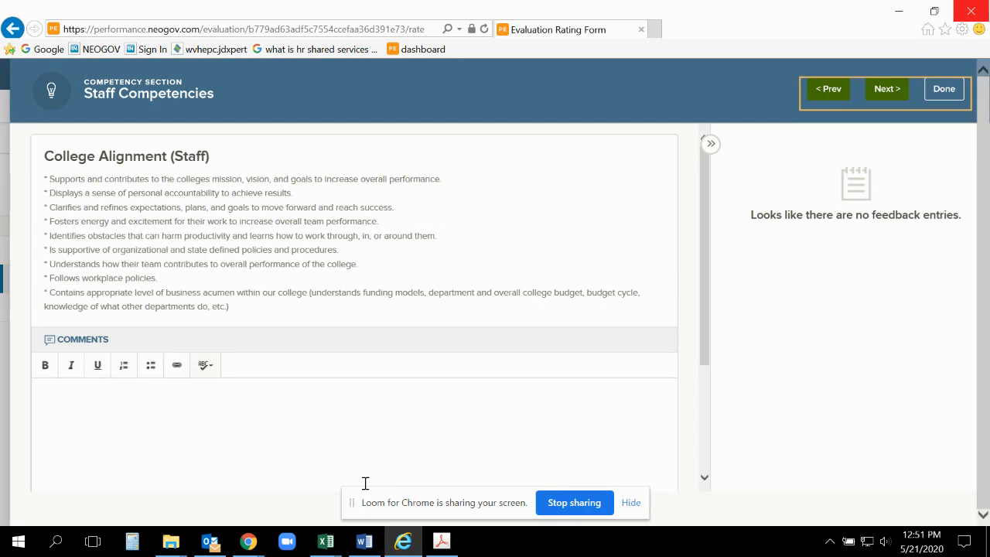
pyautogui.click(948, 93)
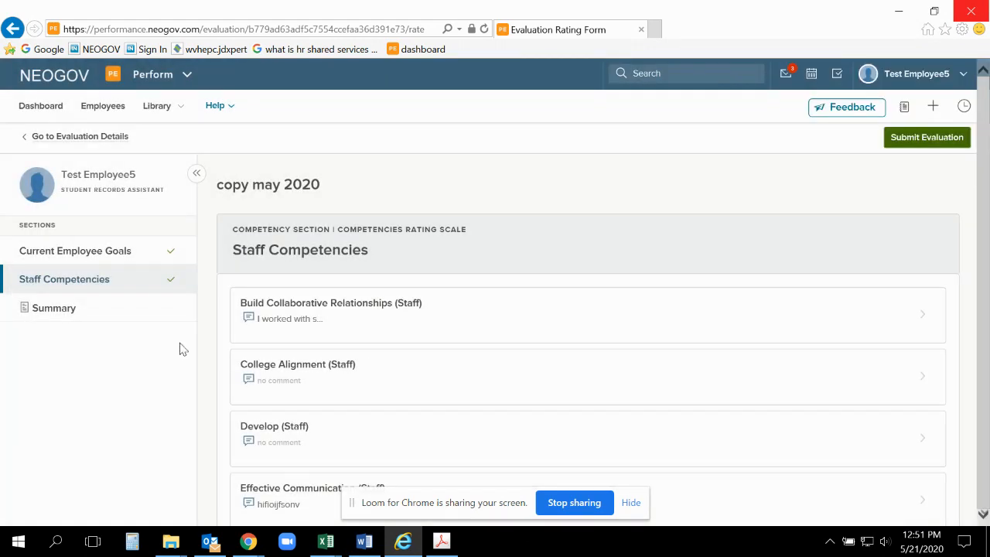
# Step: Look over the Current Employee Goals section and the full list of Staff Competencies
pyautogui.click(124, 257)
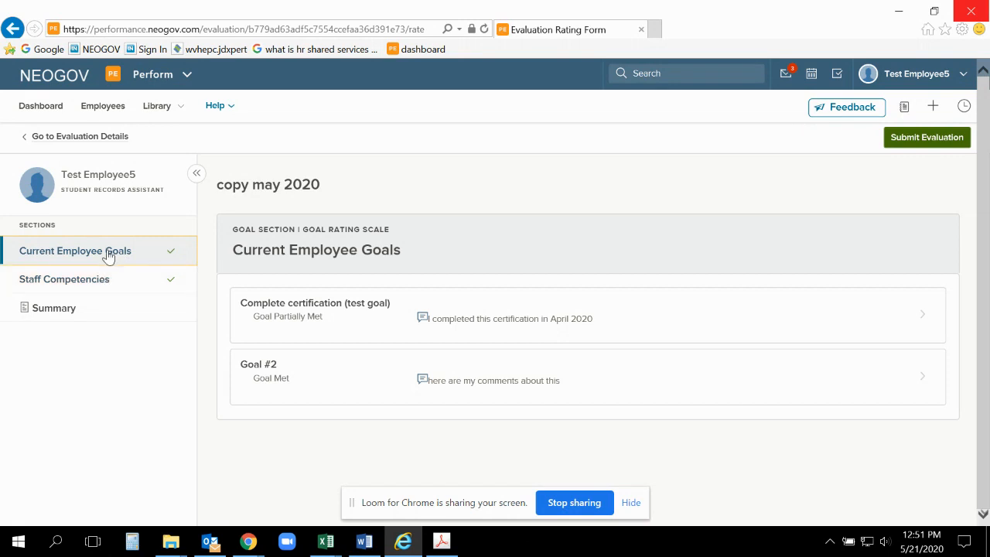
pyautogui.click(100, 286)
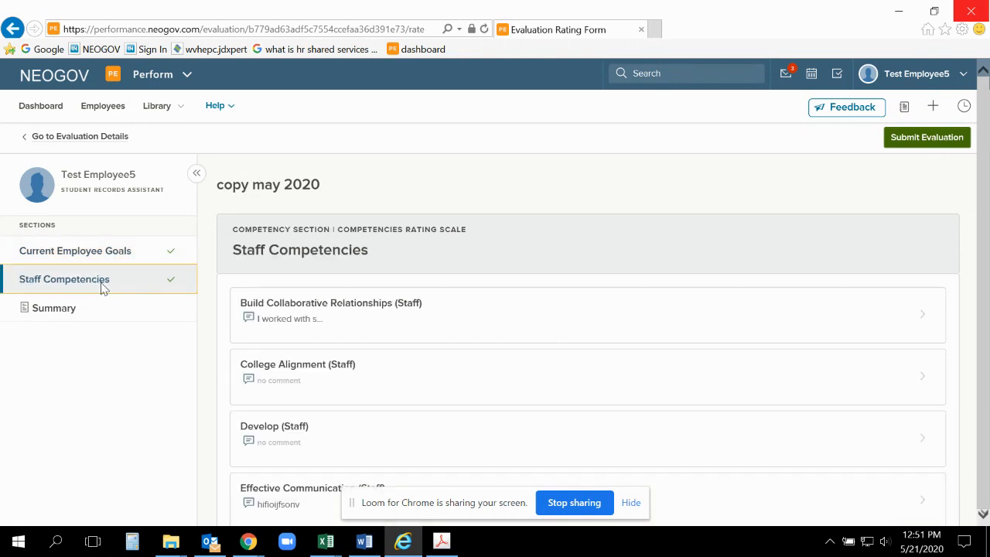
pyautogui.scroll(-3, 418, 332)
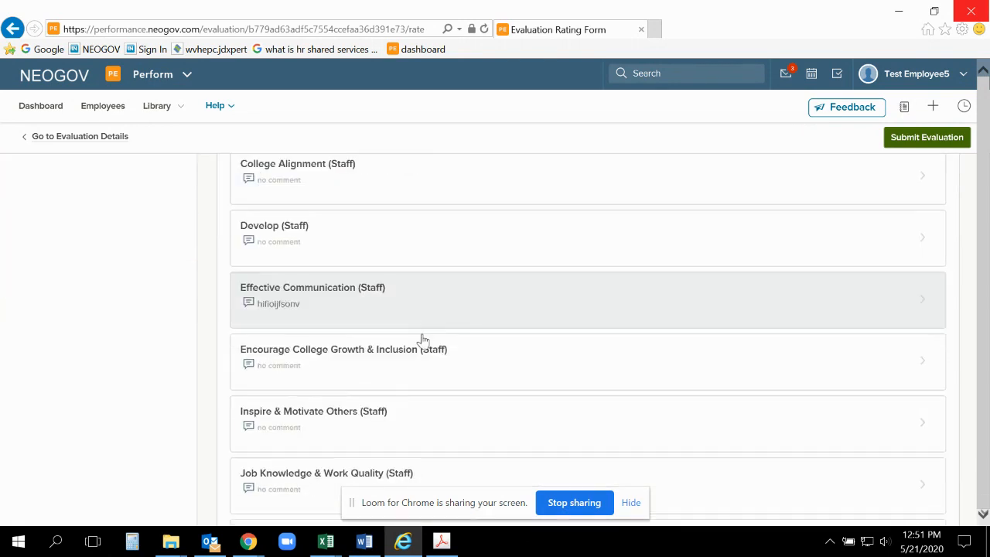
pyautogui.scroll(-1, 423, 340)
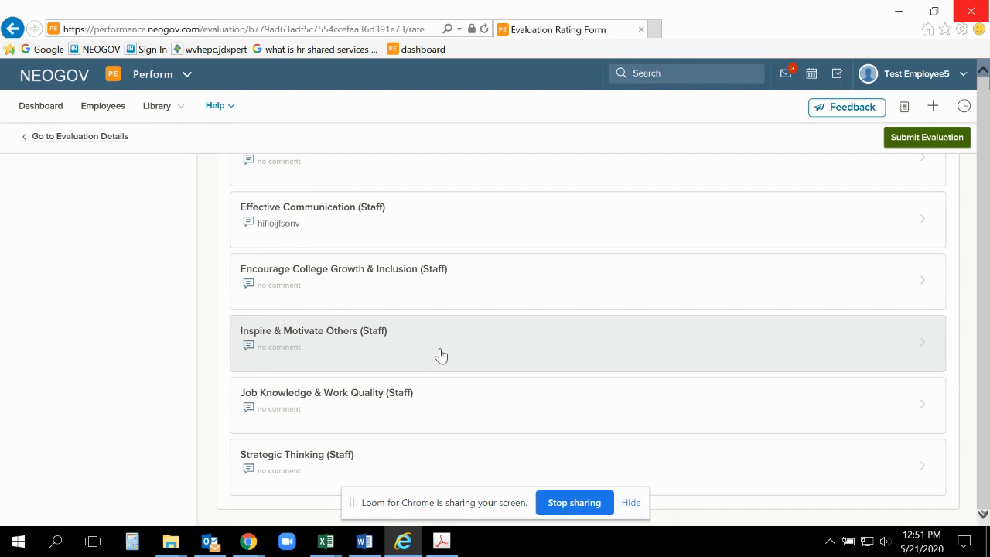
pyautogui.scroll(4, 441, 354)
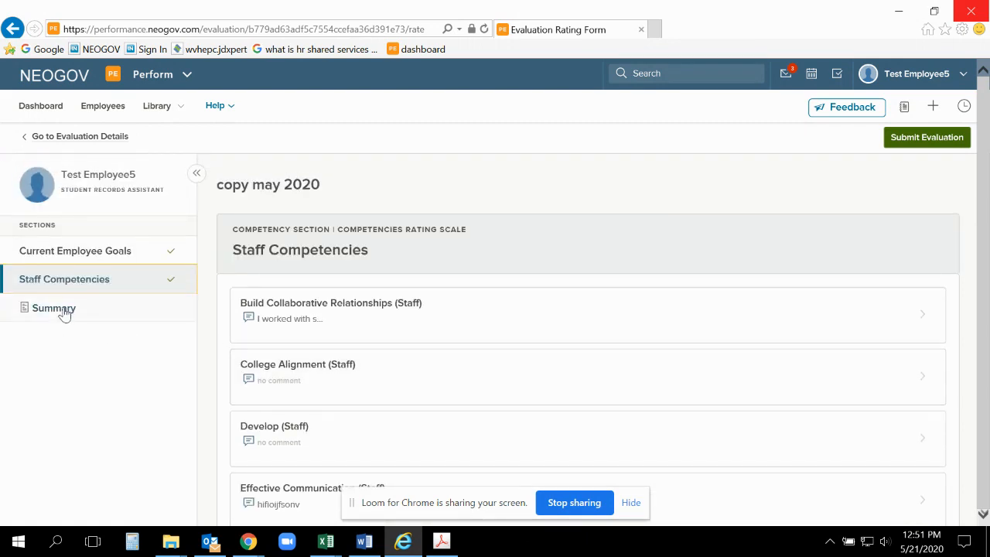
# Step: Review the evaluation summary, expand all of its cards, and open the Complete certification (test goal) from there
pyautogui.click(55, 308)
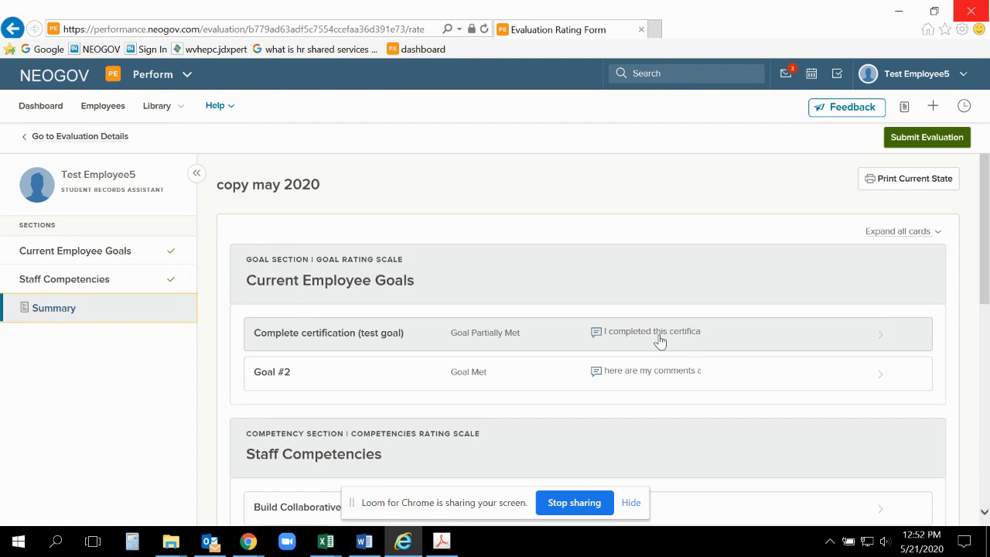
pyautogui.scroll(-3, 659, 342)
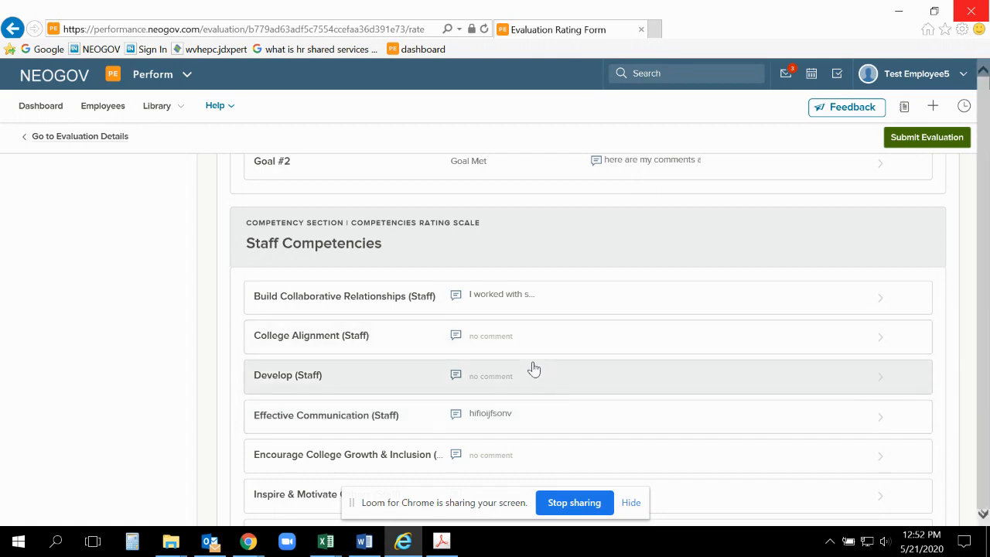
pyautogui.scroll(-3, 532, 369)
pyautogui.scroll(10, 537, 367)
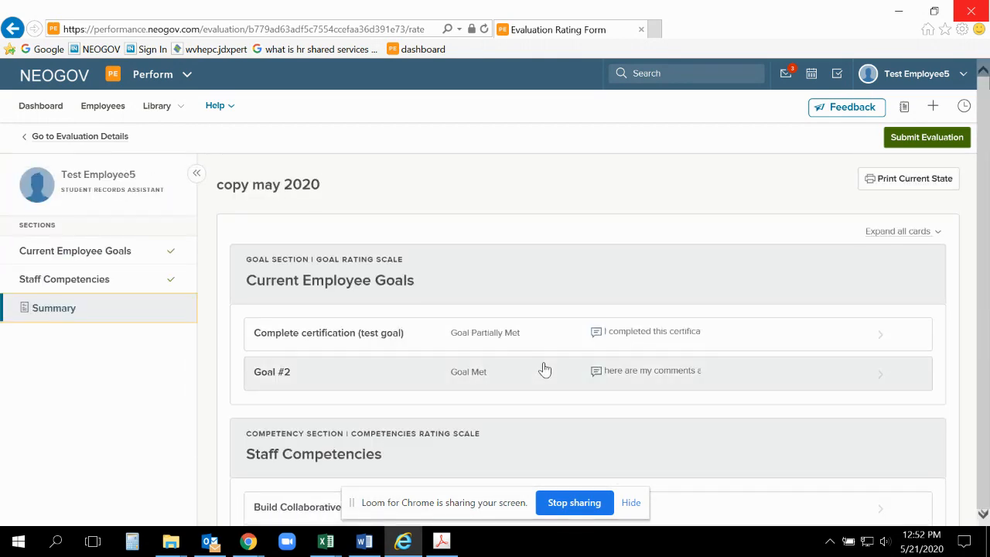
pyautogui.click(901, 231)
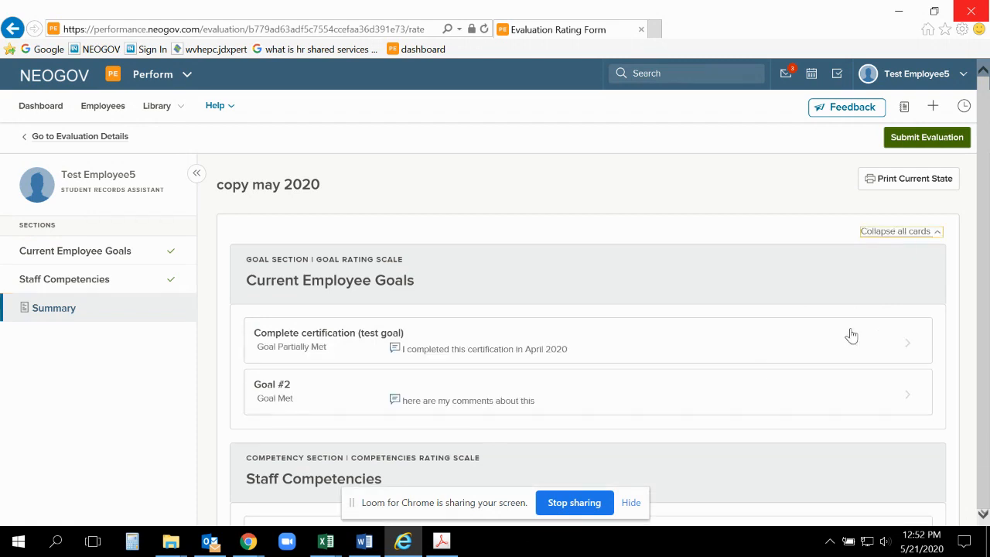
pyautogui.click(755, 350)
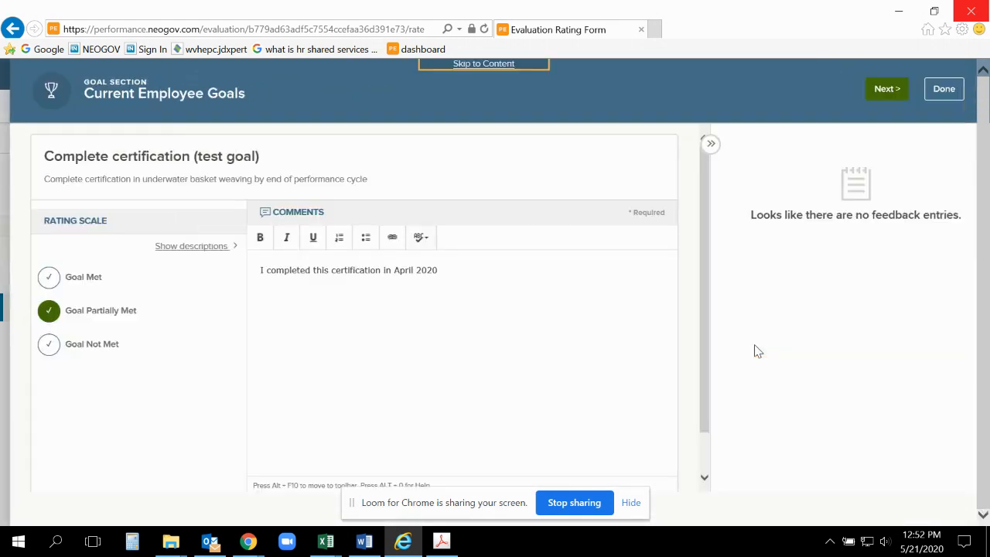
# Step: Close the goal's rating view, submit the copy may 2020 evaluation with certification, and dismiss the submission notice
pyautogui.click(944, 89)
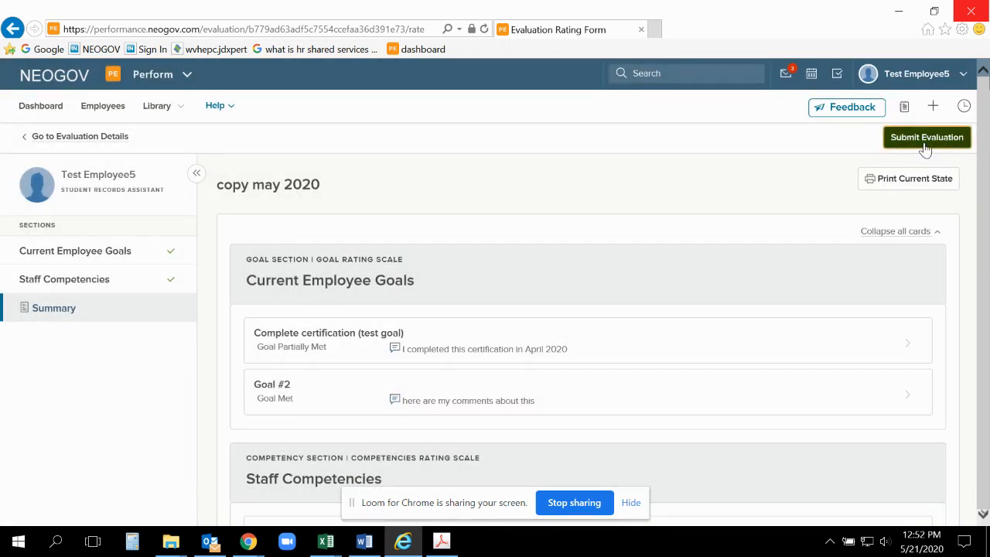
pyautogui.click(925, 143)
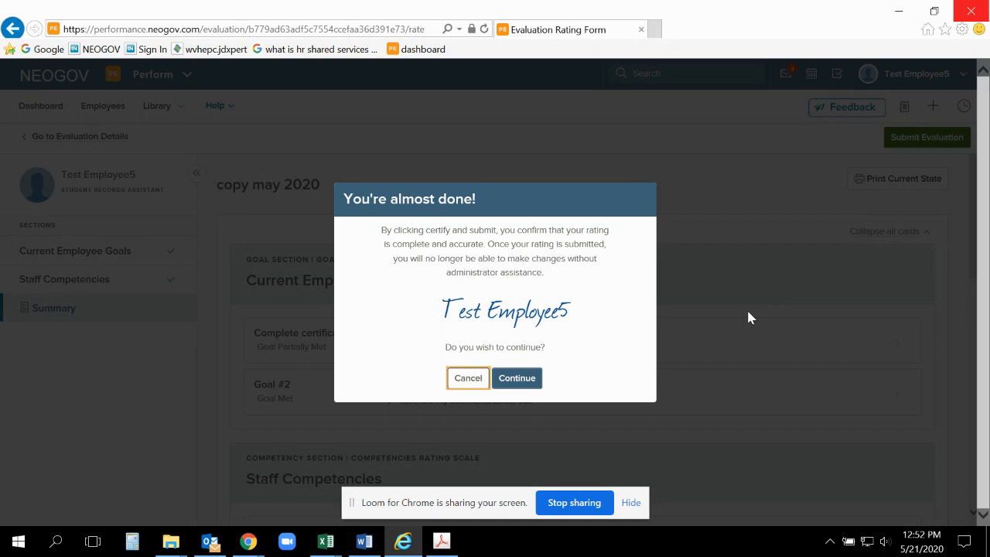
pyautogui.click(525, 379)
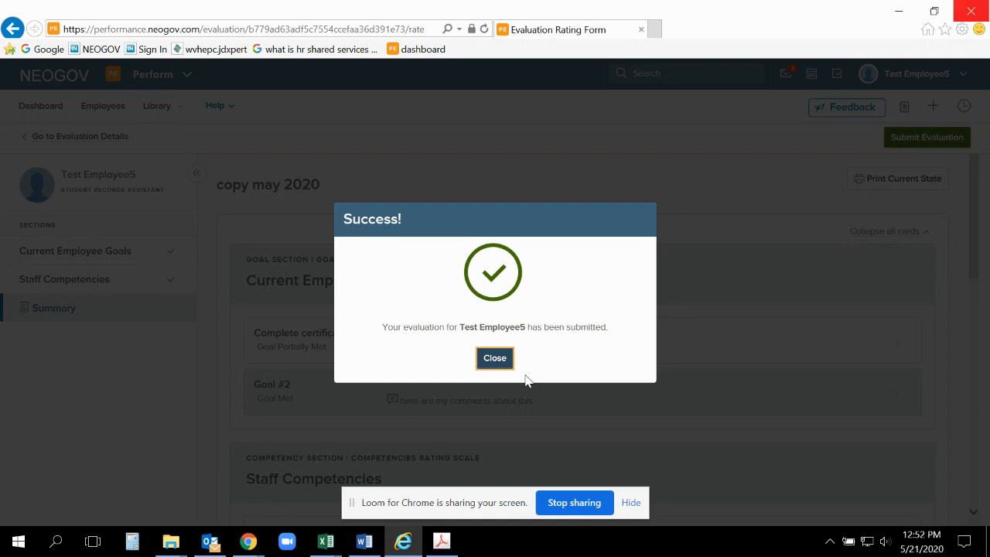
pyautogui.click(492, 357)
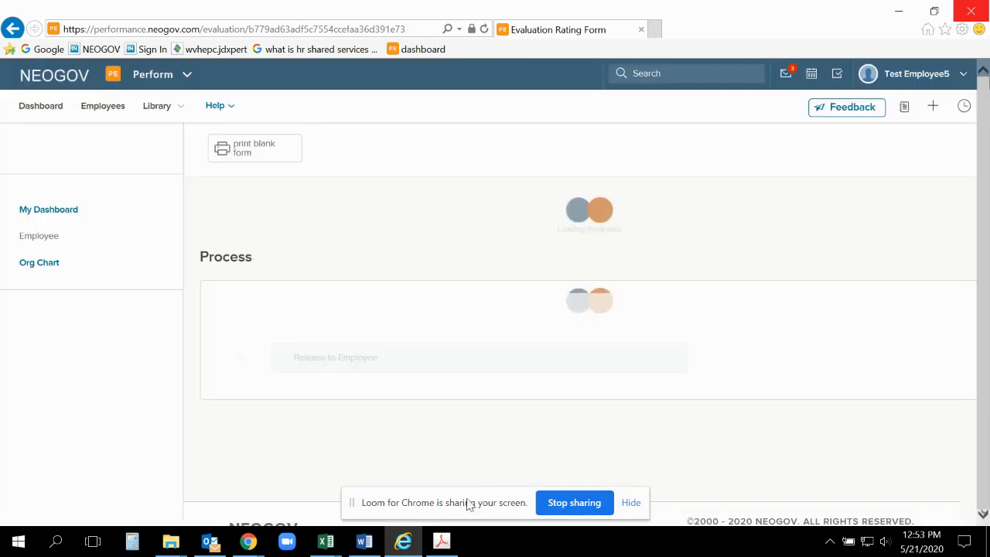
# Step: Switch to Adobe Acrobat Pro and view the start of the evaluation process in Perform Flow Chart.pdf
pyautogui.click(442, 541)
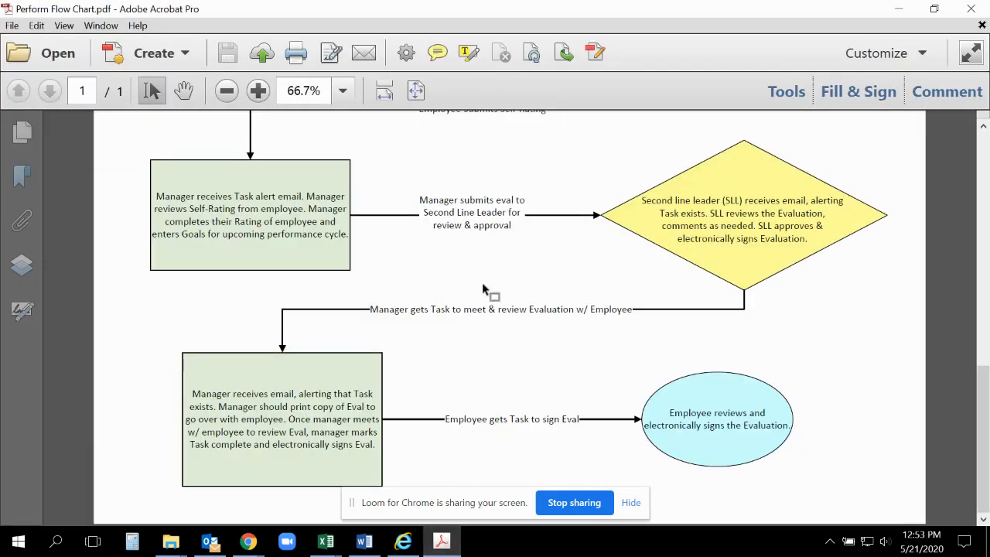
pyautogui.scroll(4, 482, 289)
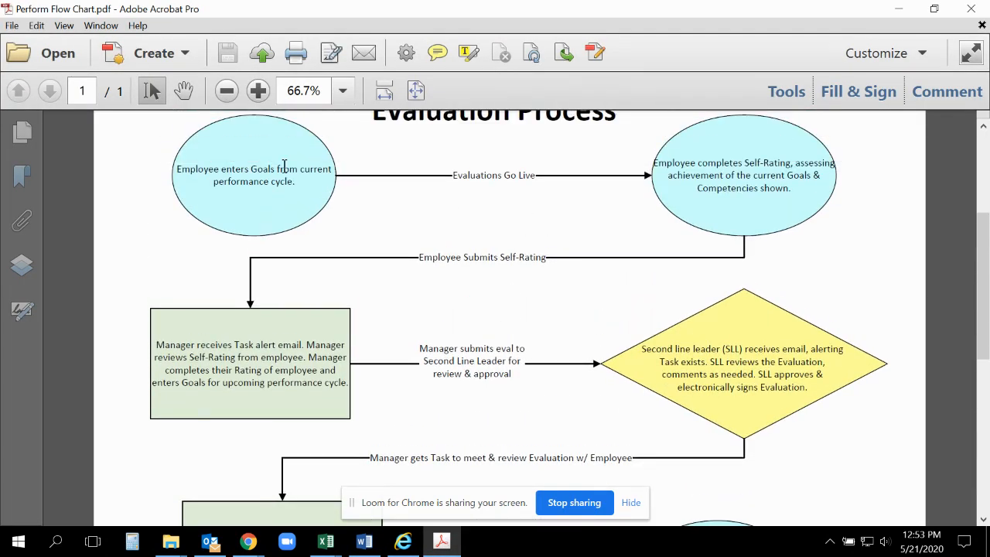